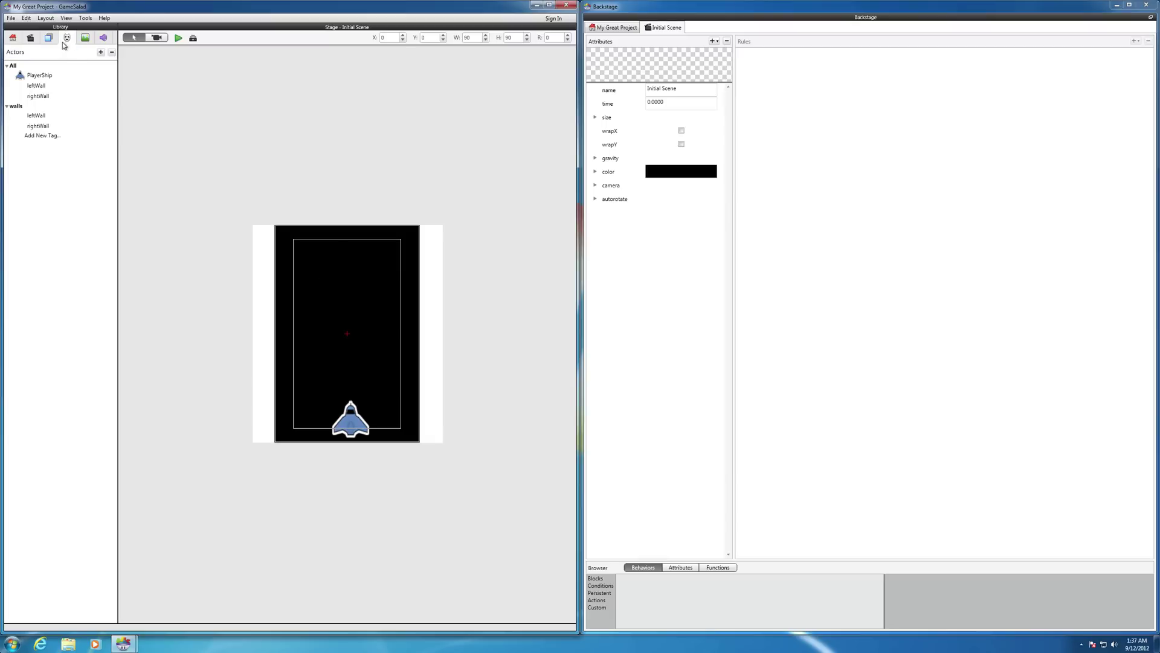
Step: Add two new blank actors and rename the first one Bullet
{"action": "left_click", "coordinate": [100, 53]}
{"action": "left_click", "coordinate": [101, 53]}
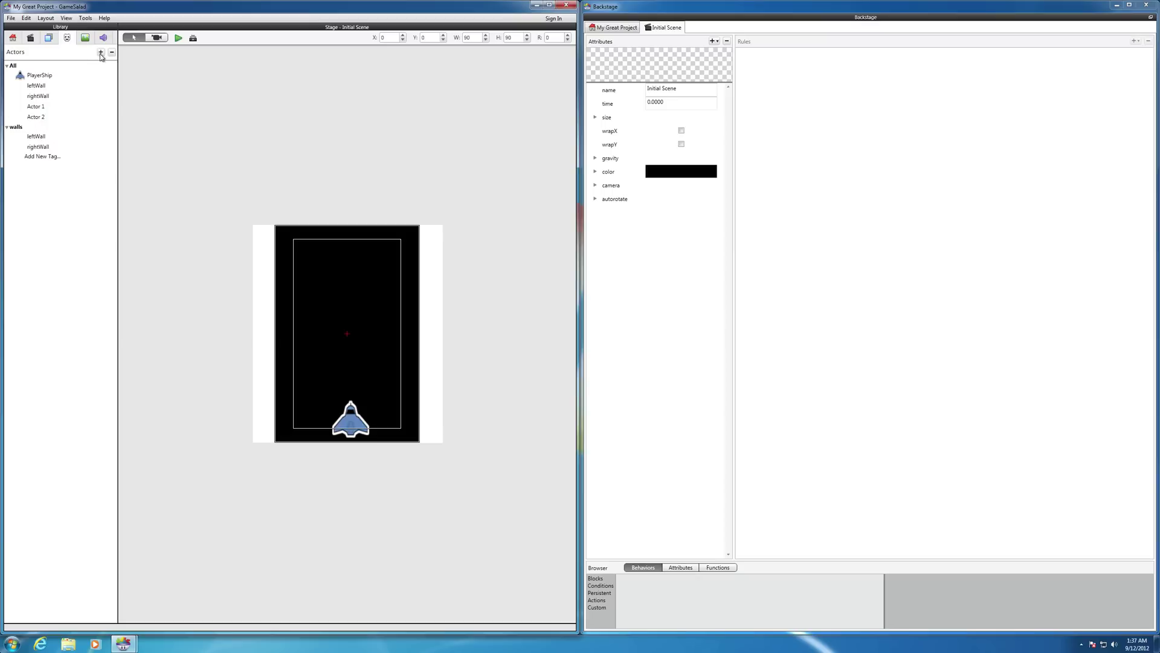
{"action": "left_click", "coordinate": [36, 107]}
{"action": "left_click", "coordinate": [43, 109]}
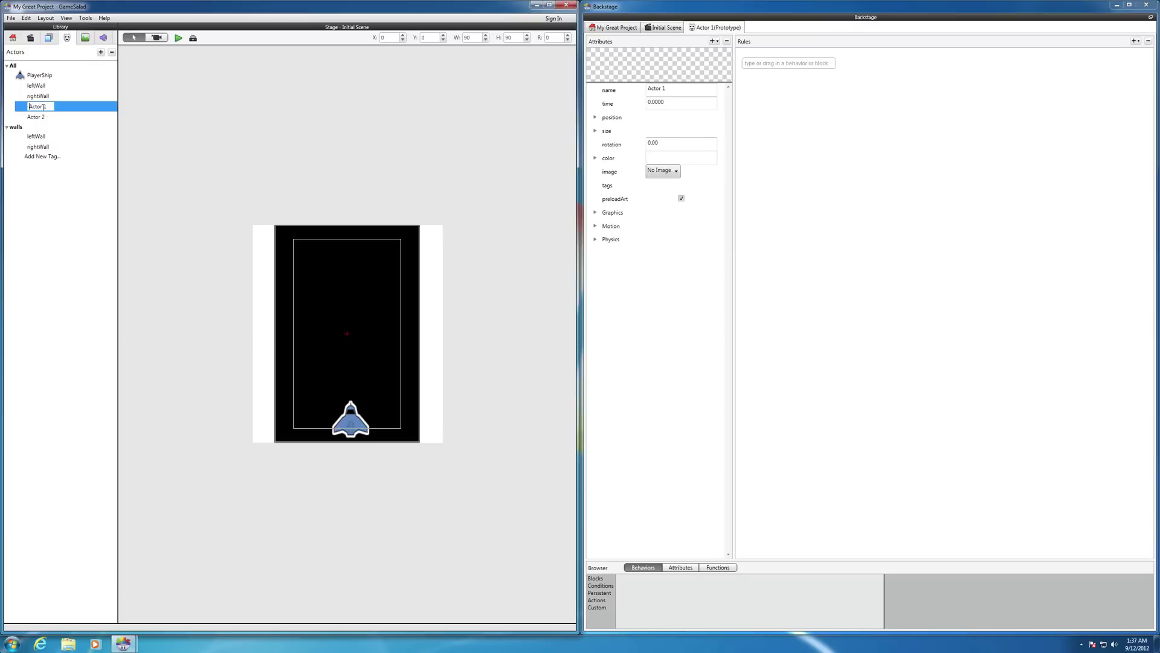
{"action": "left_click_drag", "start_coordinate": [45, 107], "coordinate": [31, 107]}
{"action": "type", "text": "Bullet"}
{"action": "key", "text": "Return"}
Step: Rename the second new actor to EnemyBullet
{"action": "left_click", "coordinate": [44, 120]}
{"action": "left_click", "coordinate": [45, 118]}
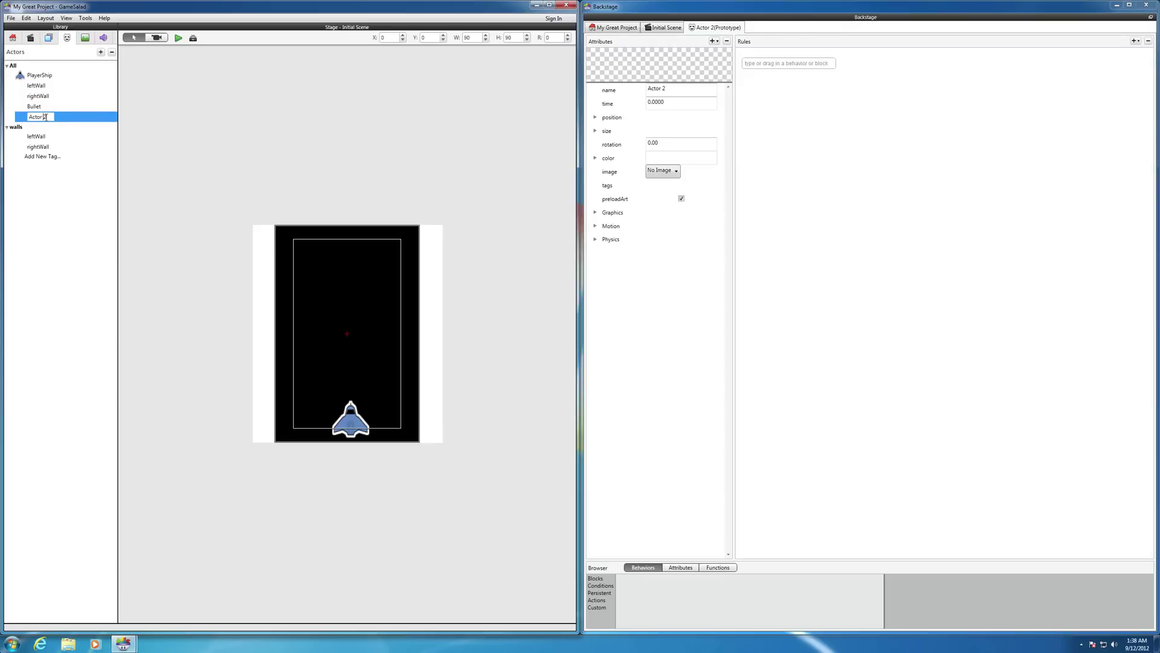
{"action": "left_click_drag", "start_coordinate": [44, 116], "coordinate": [27, 120]}
{"action": "type", "text": "EnemyBullet"}
{"action": "key", "text": "Return"}
Step: Give Bullet a light grey colour (R 211, G 209, B 209) from the Color Swatch
{"action": "left_click", "coordinate": [35, 108]}
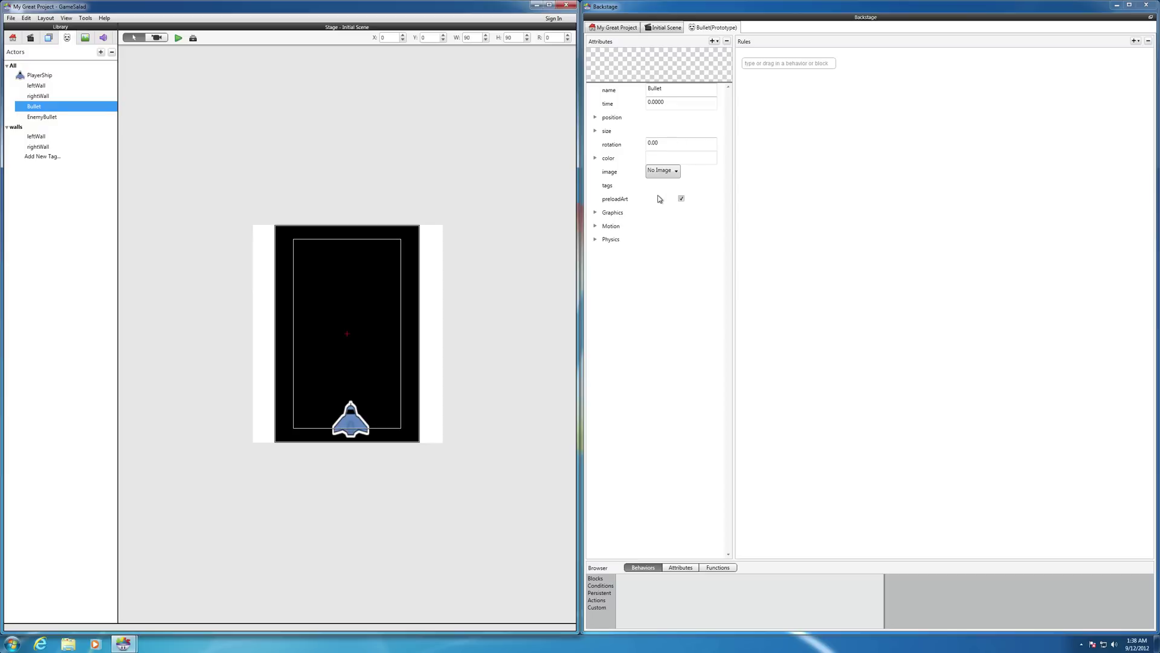
{"action": "left_click", "coordinate": [656, 160]}
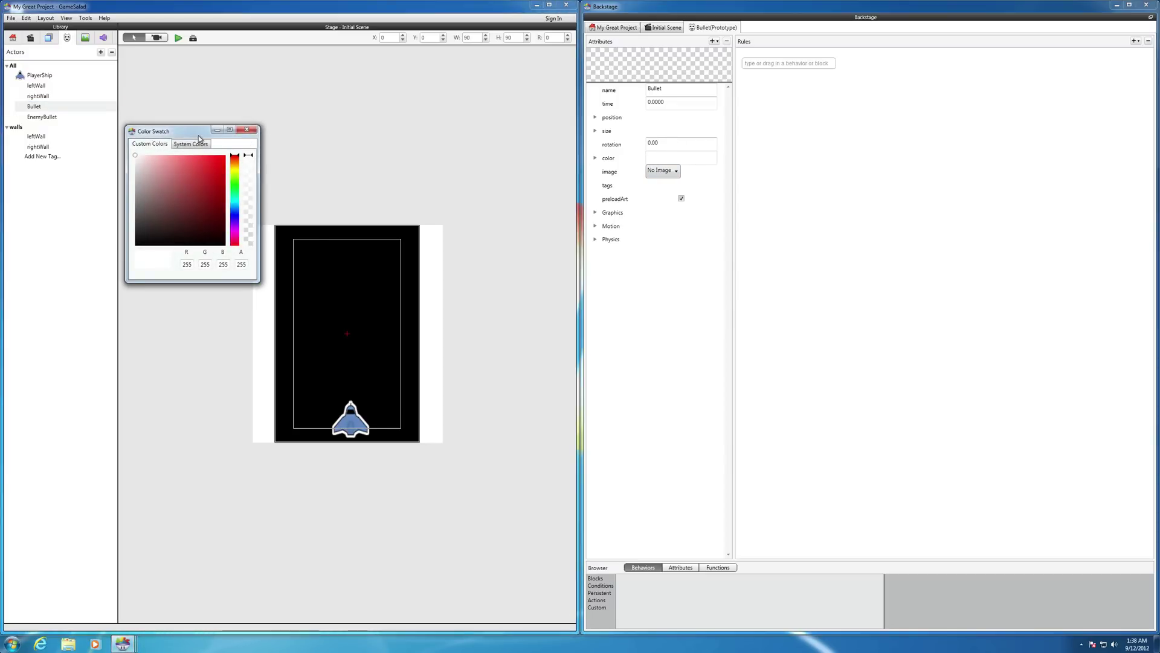
{"action": "left_click_drag", "start_coordinate": [198, 136], "coordinate": [478, 141]}
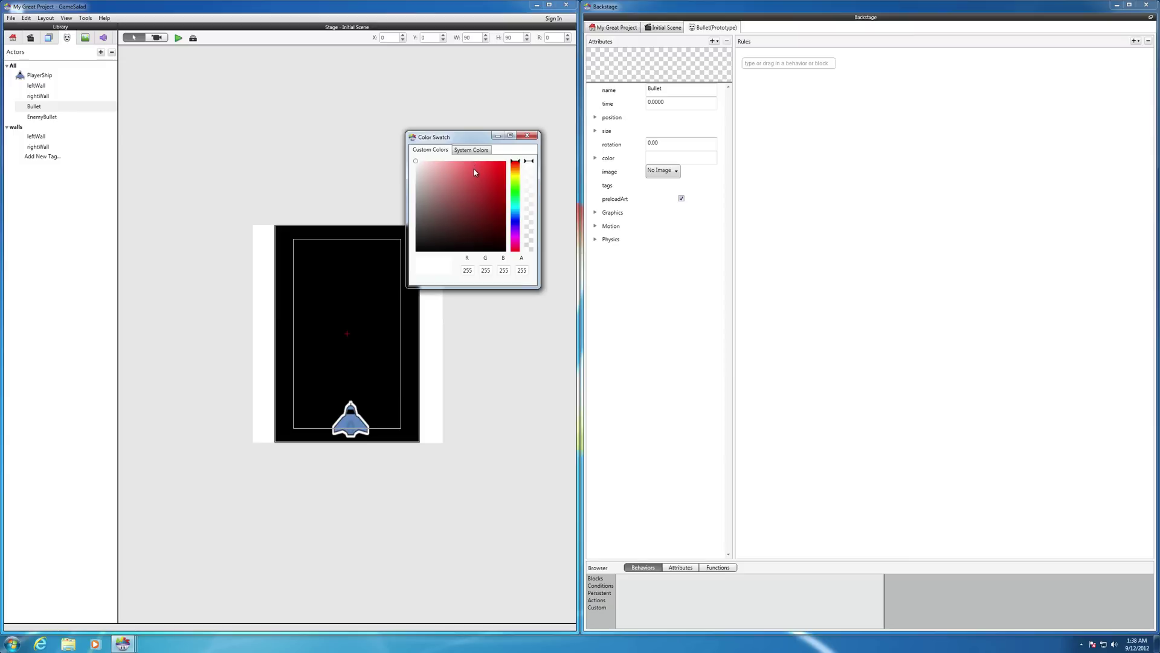
{"action": "left_click", "coordinate": [417, 179]}
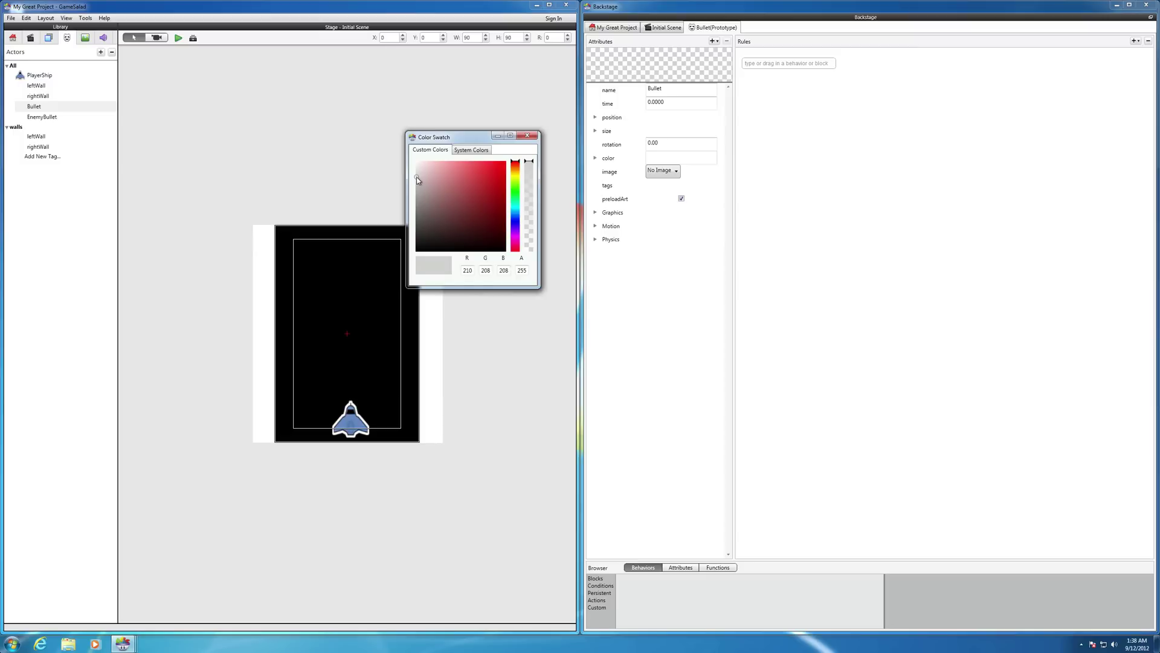
{"action": "left_click", "coordinate": [527, 136]}
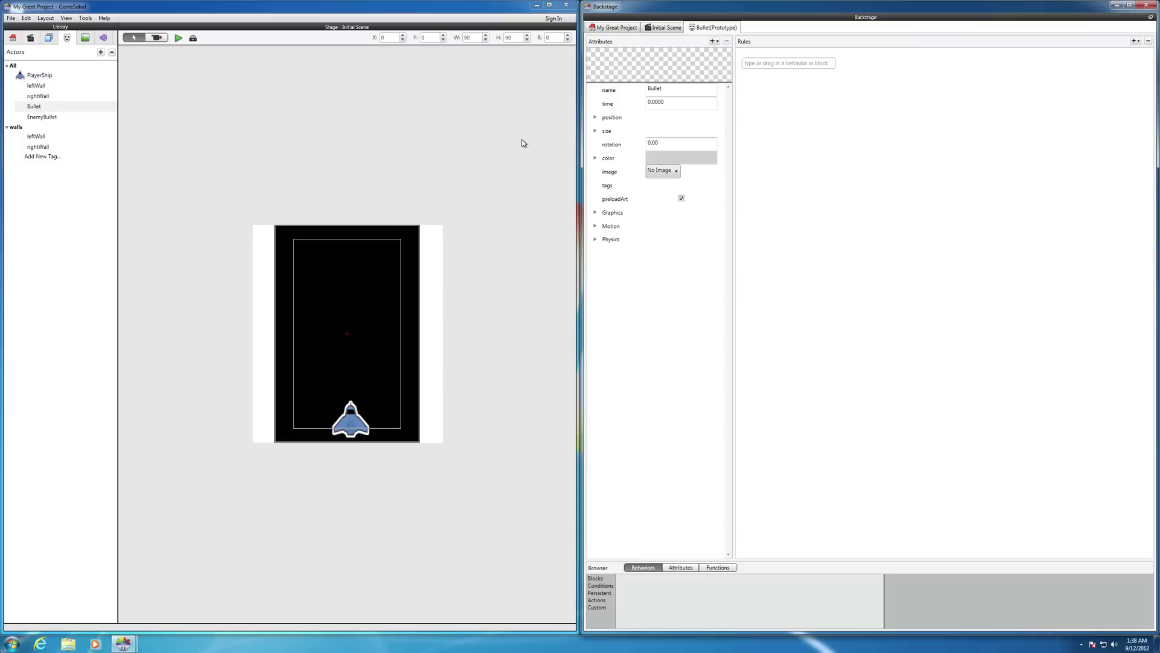
Step: Set Bullet's size attribute to width 4 and height 10
{"action": "left_click", "coordinate": [596, 131]}
{"action": "left_click", "coordinate": [649, 146]}
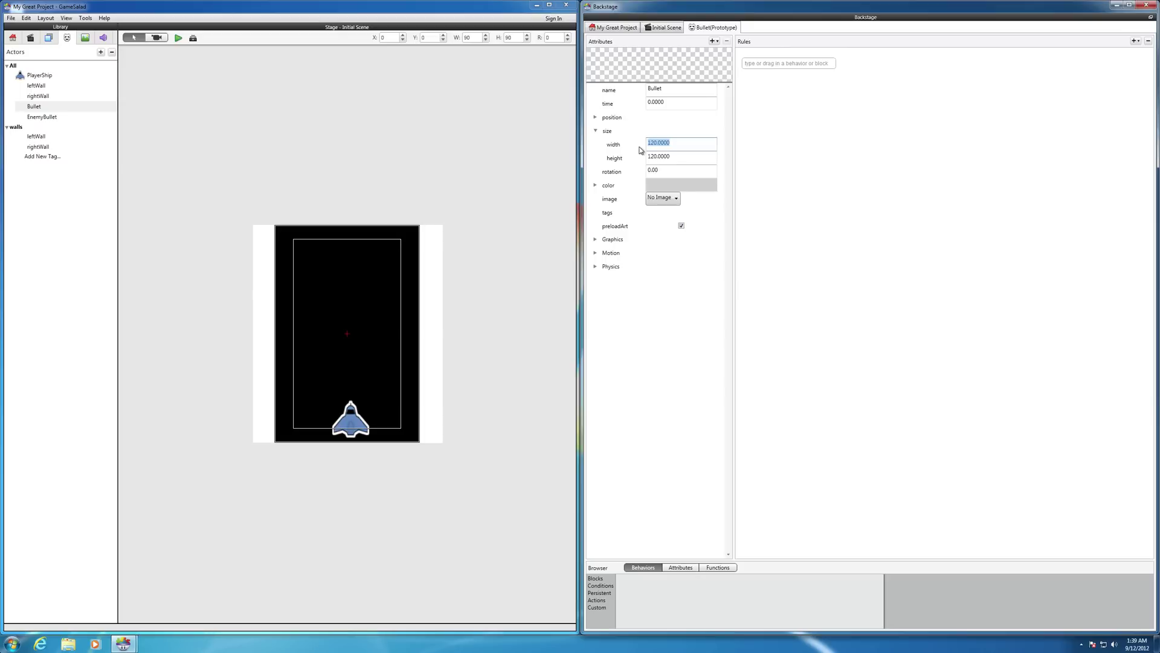
{"action": "key", "text": "Home"}
{"action": "left_click_drag", "start_coordinate": [670, 142], "coordinate": [645, 145]}
{"action": "type", "text": "4"}
{"action": "key", "text": "Tab"}
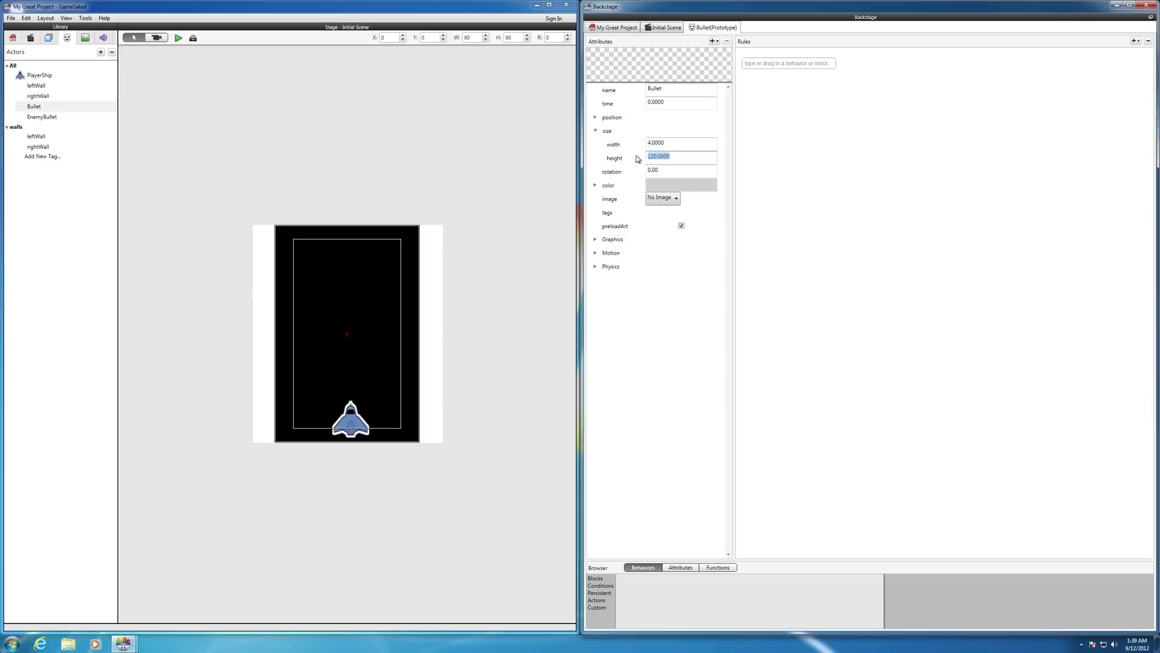
{"action": "type", "text": "10"}
{"action": "left_click", "coordinate": [30, 109]}
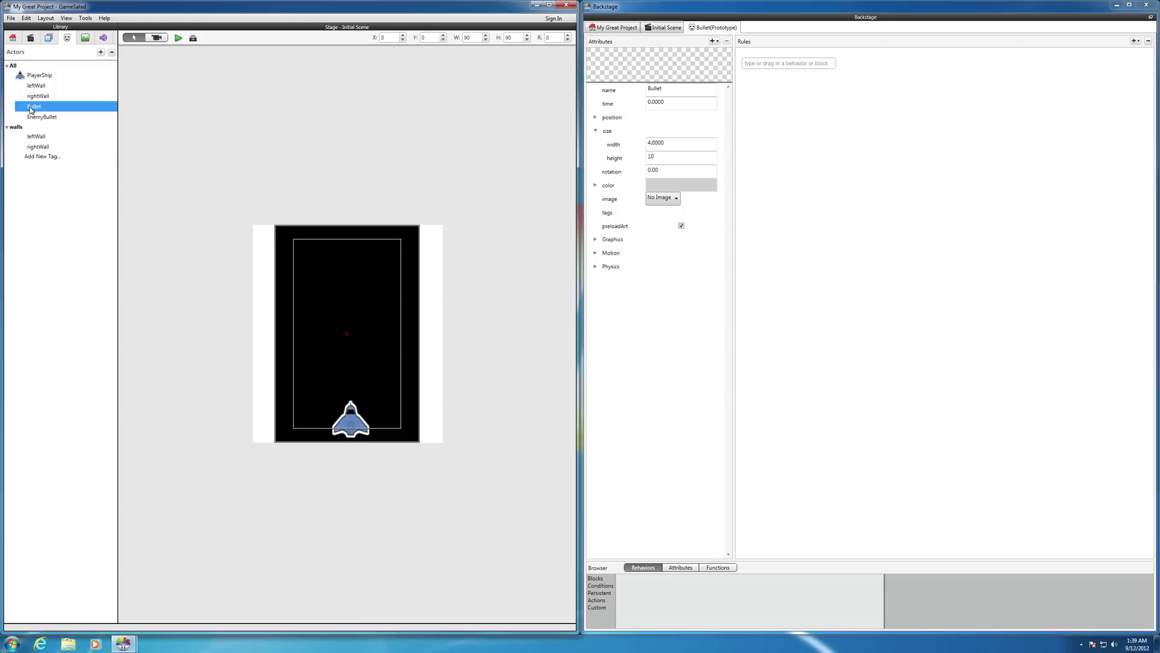
{"action": "left_click_drag", "start_coordinate": [31, 109], "coordinate": [376, 364]}
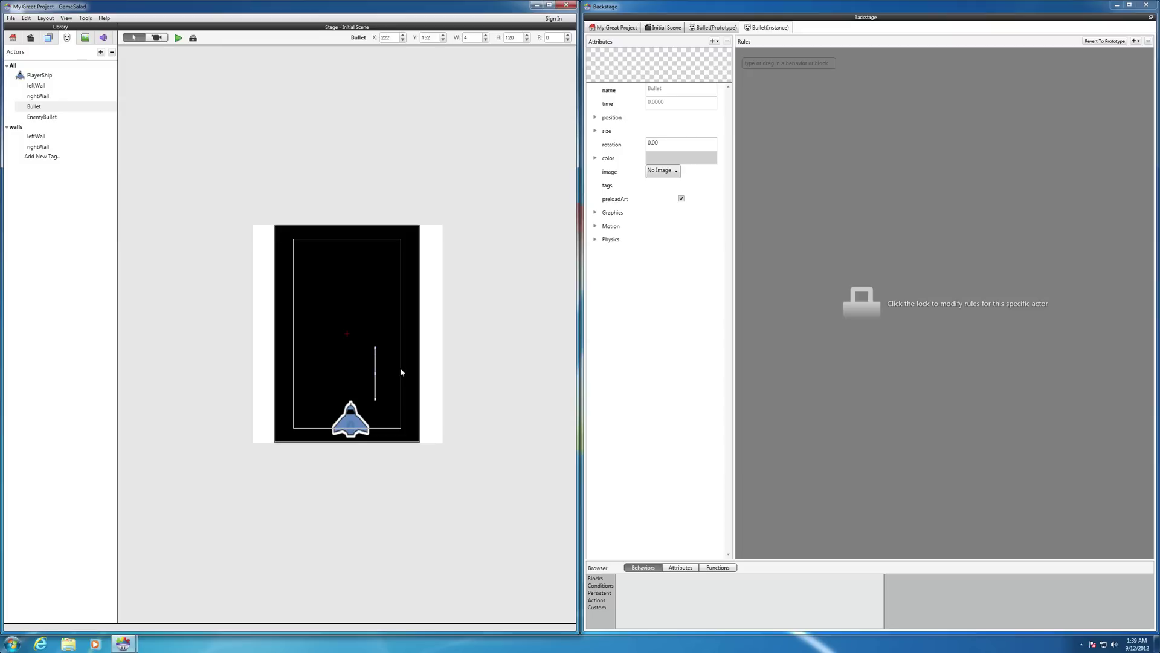
{"action": "left_click", "coordinate": [595, 131]}
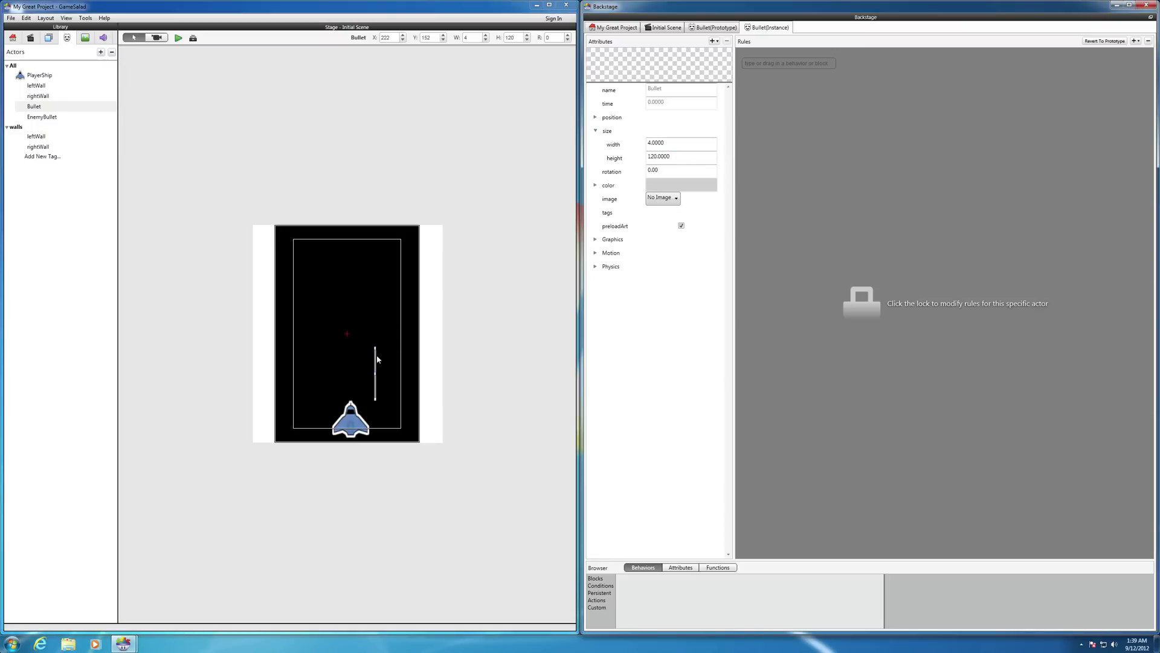
{"action": "key", "text": "Delete"}
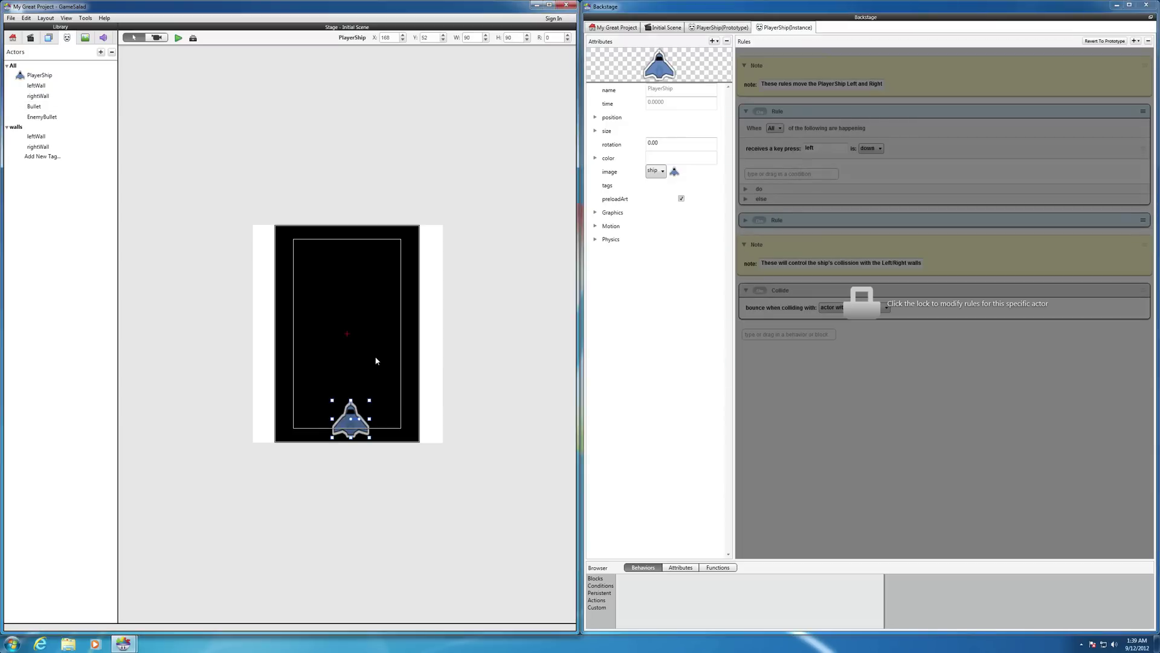
{"action": "left_click", "coordinate": [373, 359]}
{"action": "left_click", "coordinate": [36, 108]}
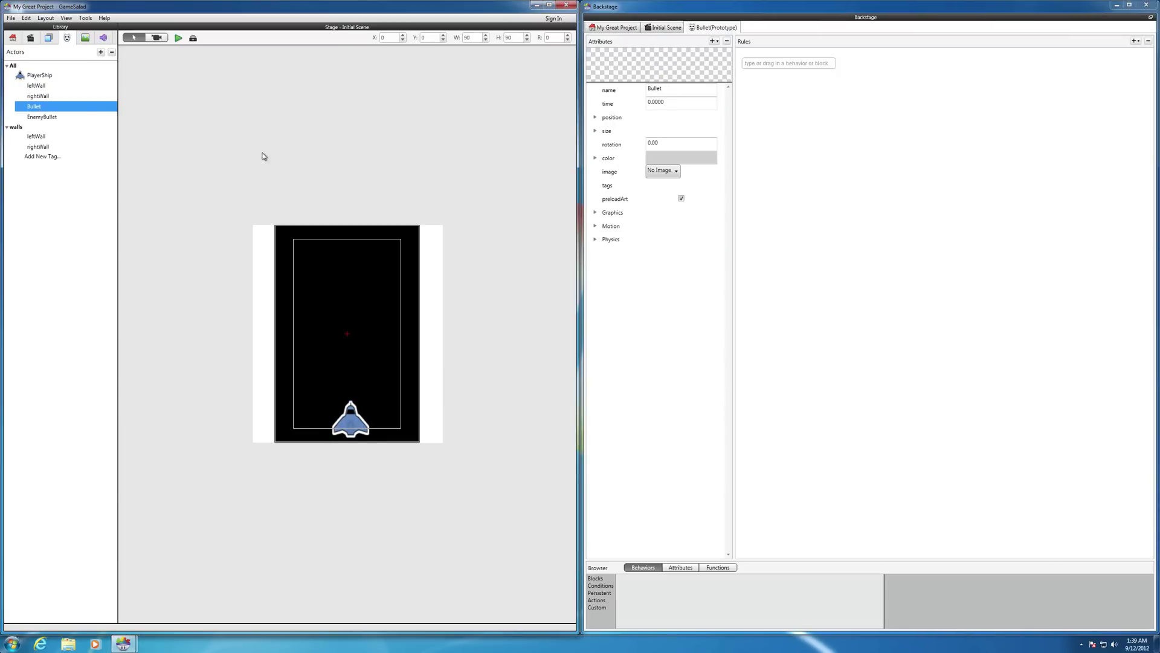
Step: Test-place a Bullet just above the ship, inspect it beside the ship, then clear the selection
{"action": "left_click", "coordinate": [596, 131]}
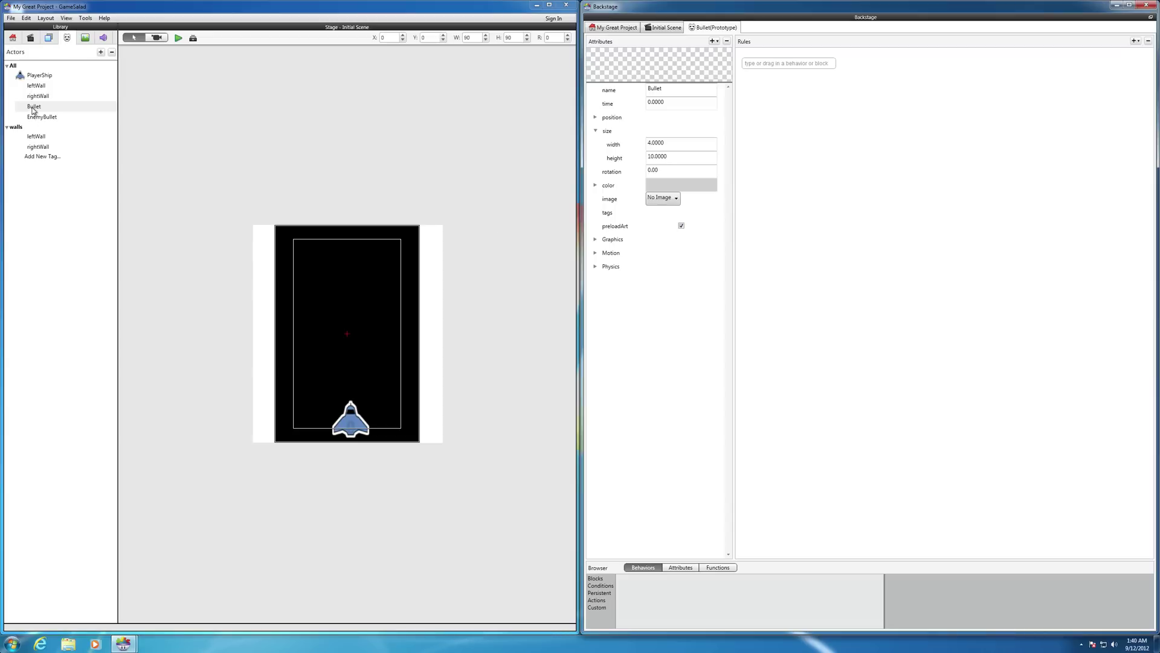
{"action": "left_click_drag", "start_coordinate": [33, 108], "coordinate": [340, 372]}
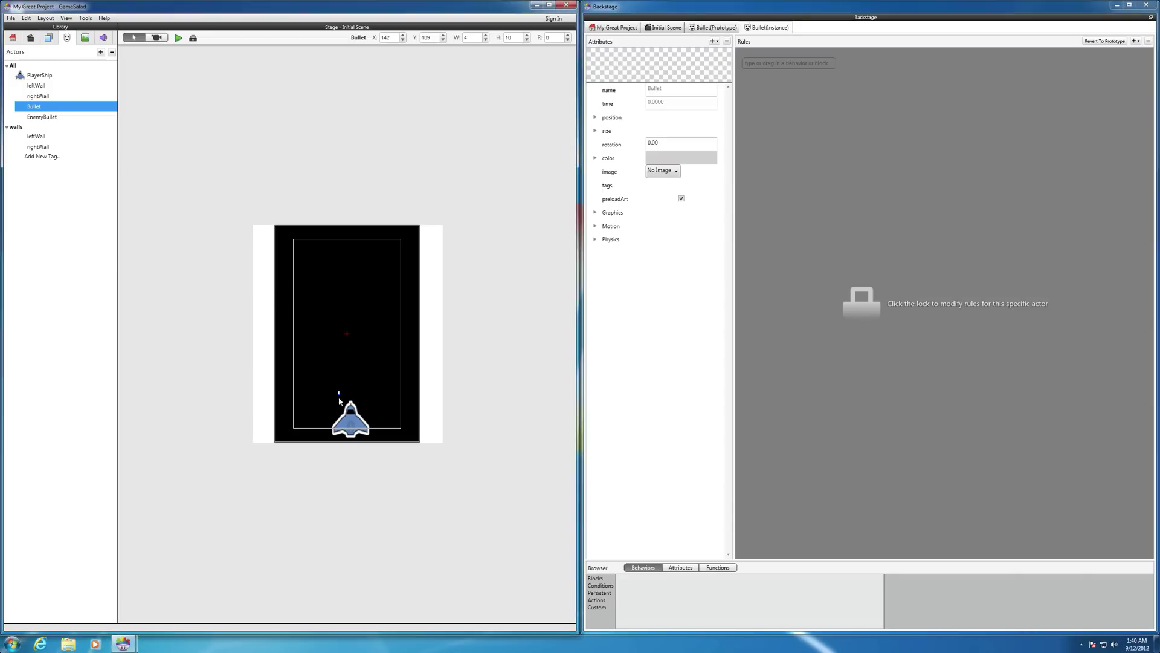
{"action": "left_click", "coordinate": [313, 364]}
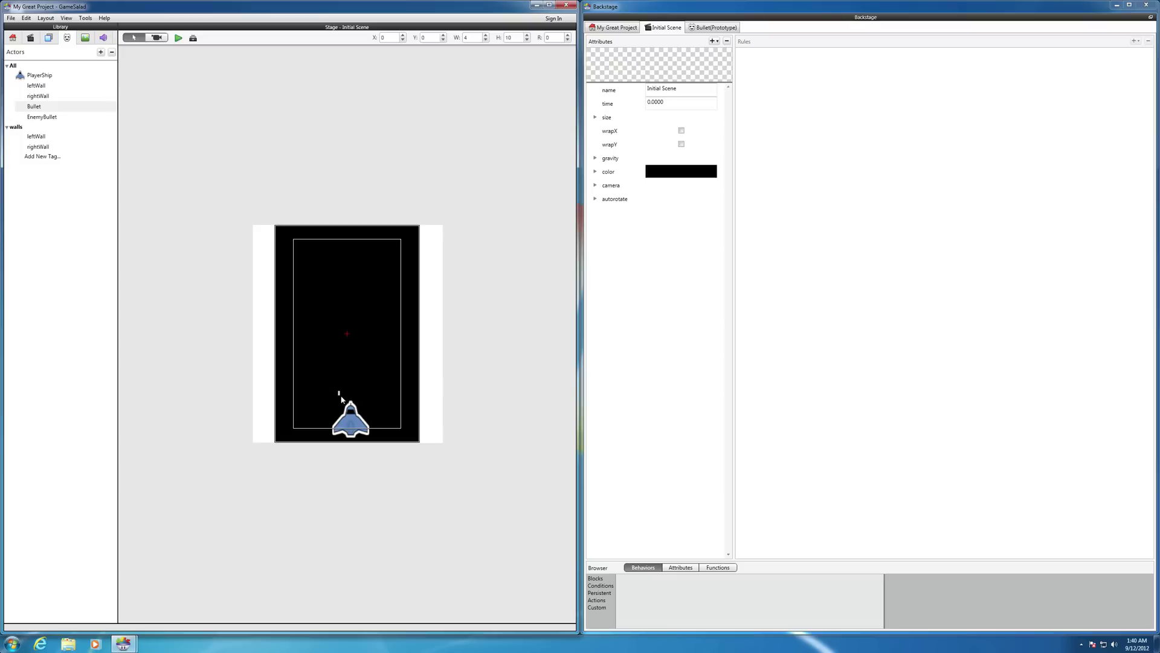
{"action": "double_click", "coordinate": [339, 395]}
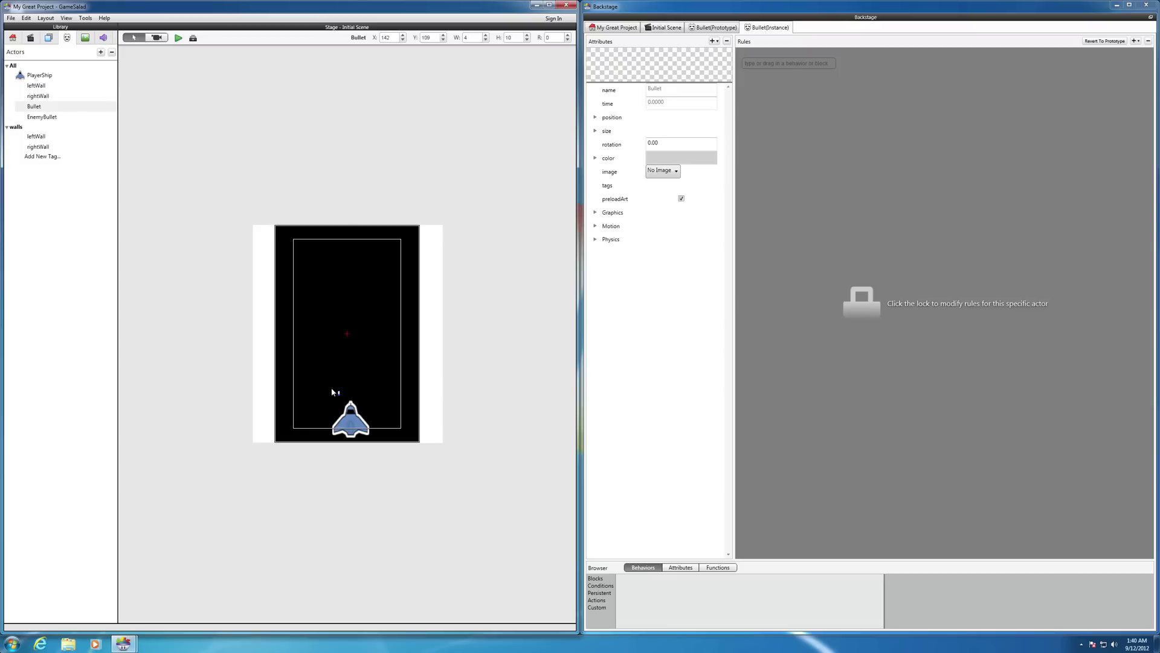
{"action": "double_click", "coordinate": [332, 393]}
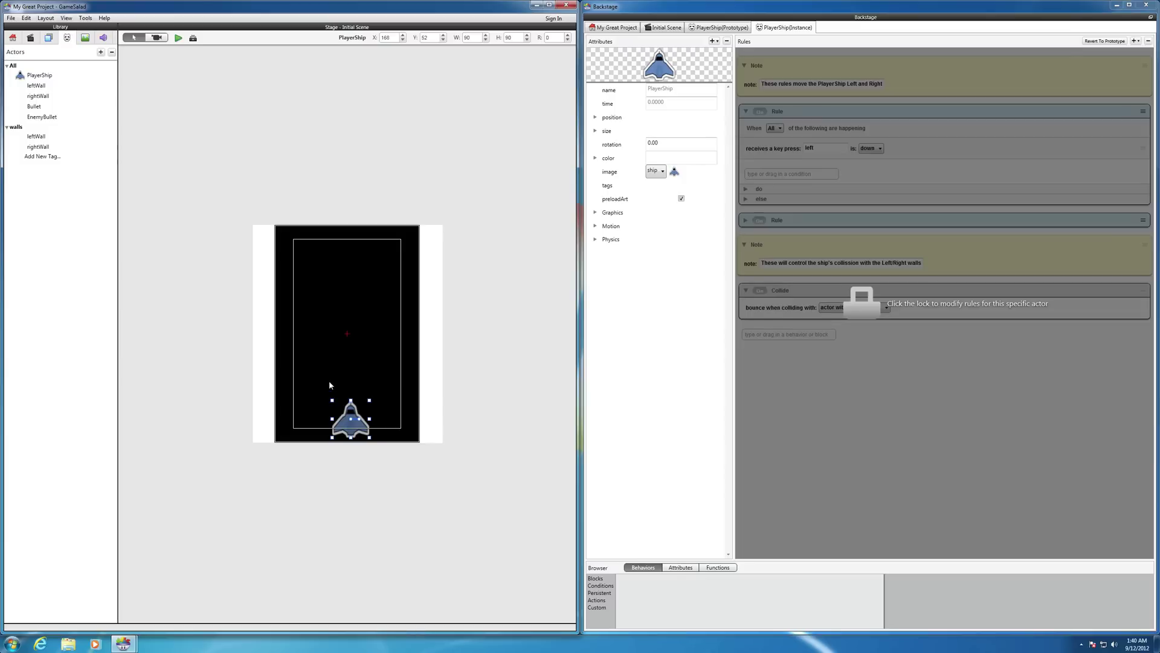
{"action": "left_click", "coordinate": [329, 376]}
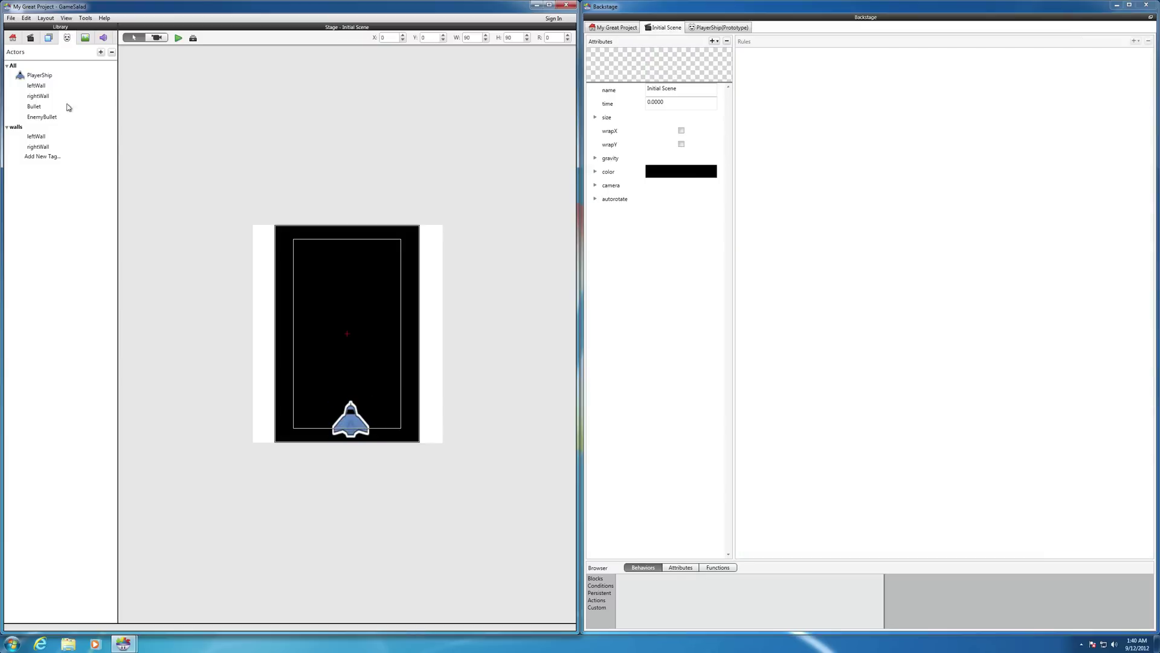
Step: Give EnemyBullet a bright red colour (R 235, G 15, B 15) from the Color Swatch
{"action": "left_click", "coordinate": [51, 120]}
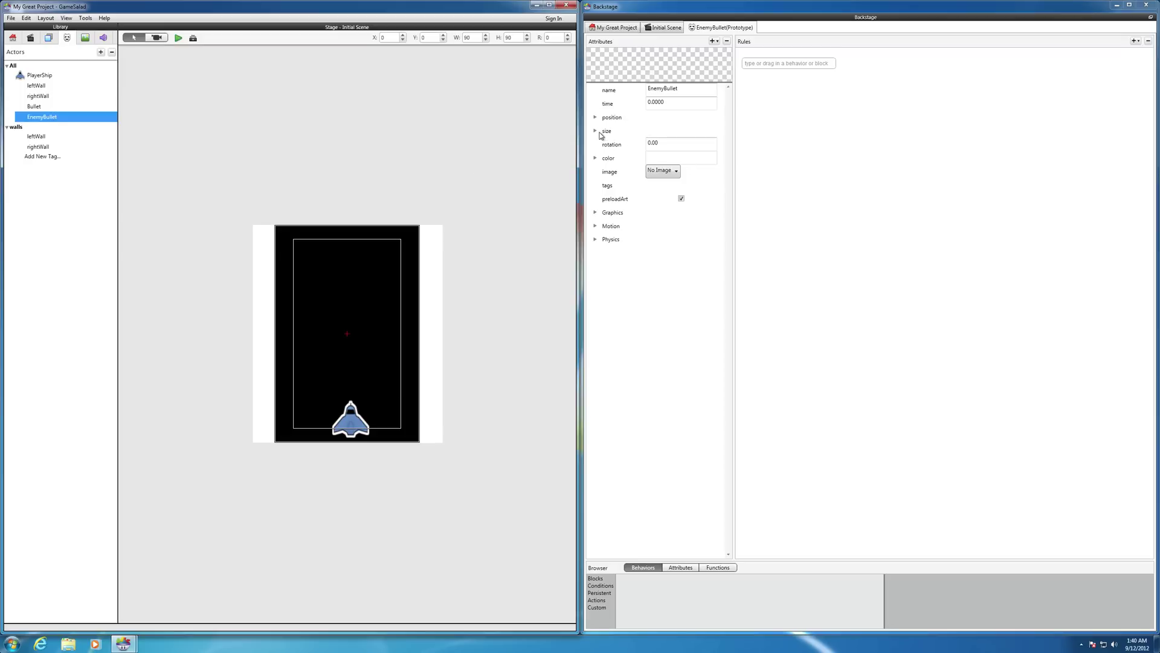
{"action": "left_click", "coordinate": [662, 158]}
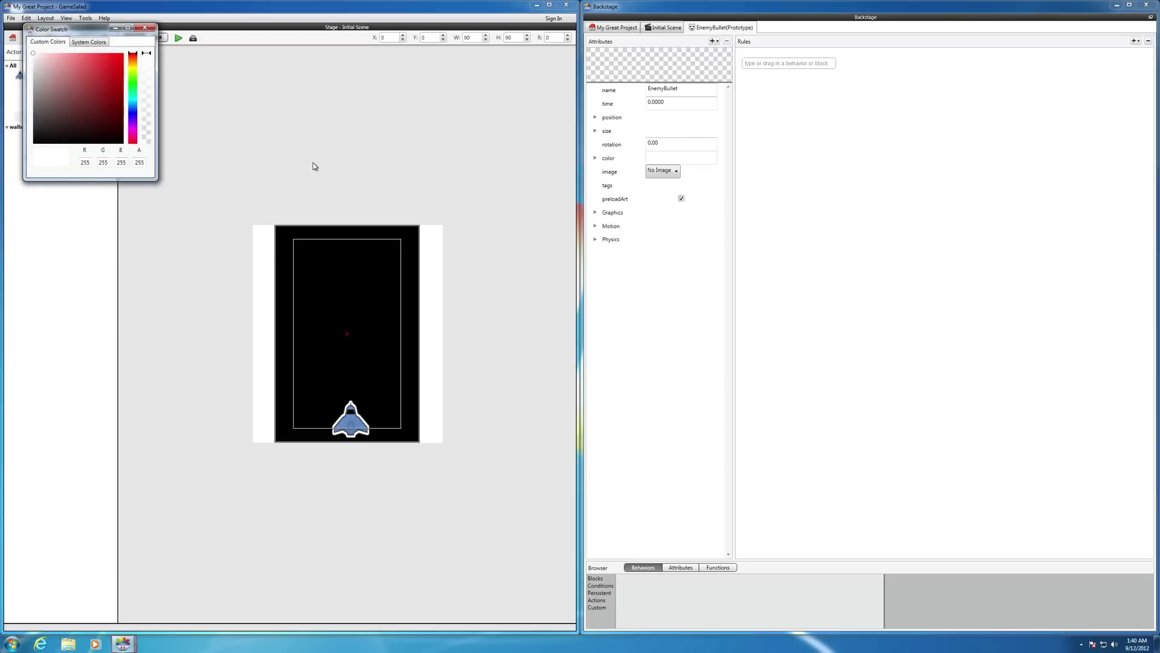
{"action": "left_click", "coordinate": [113, 62]}
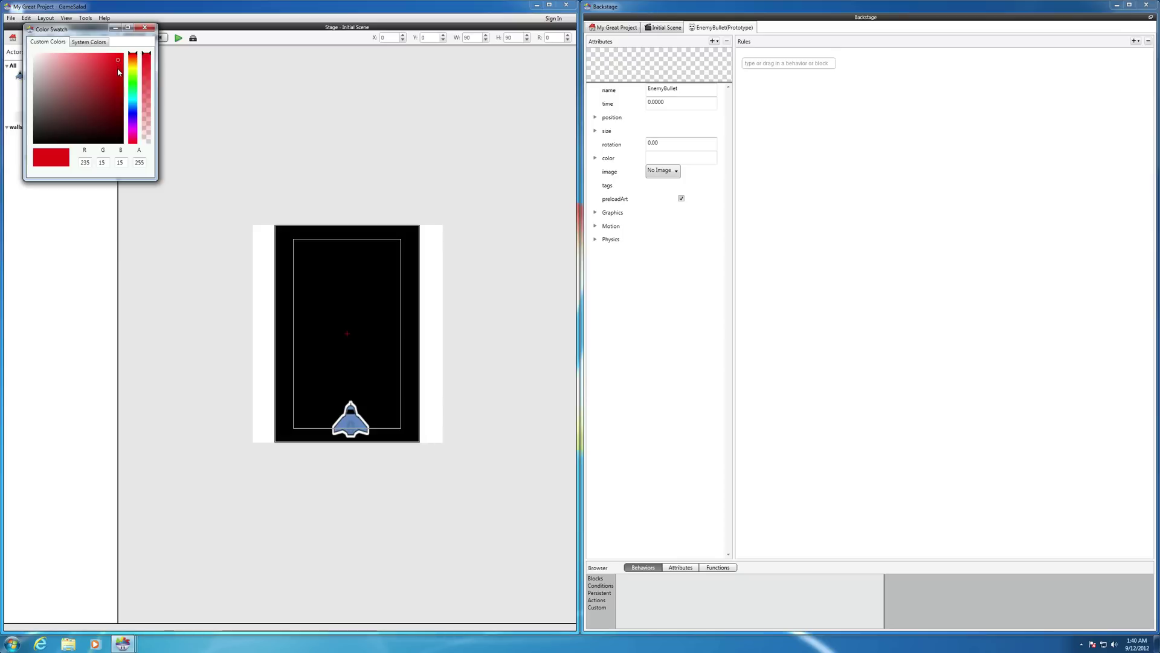
{"action": "left_click", "coordinate": [144, 28]}
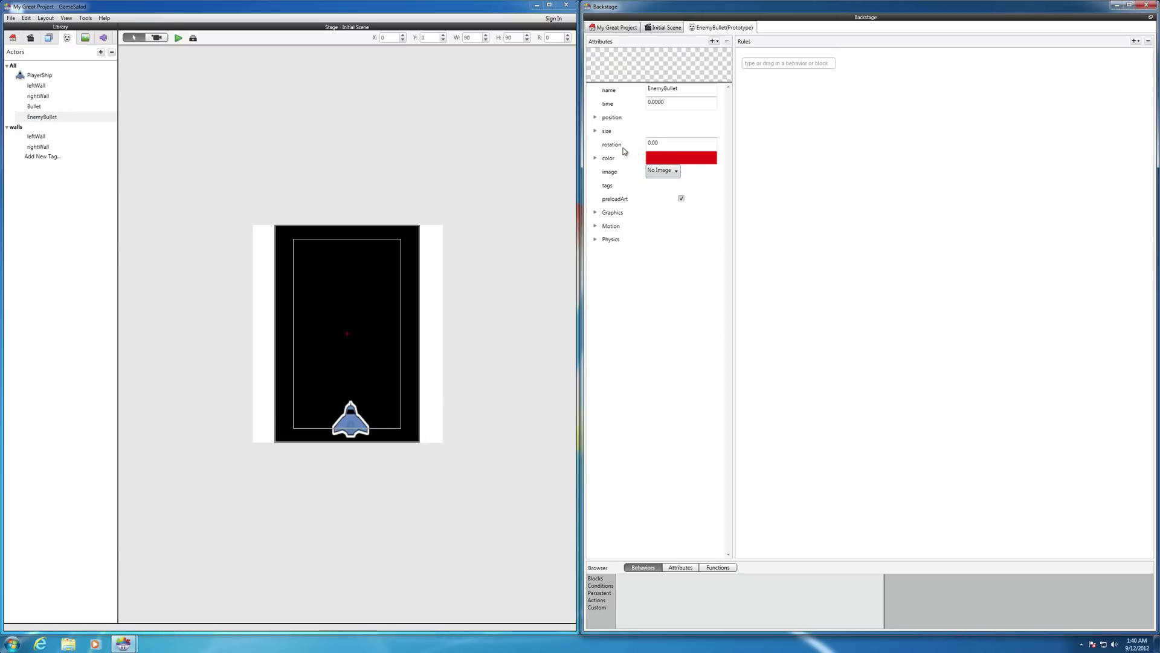
Step: Change EnemyBullet's width to 2 and clear its old height value
{"action": "left_click", "coordinate": [596, 130]}
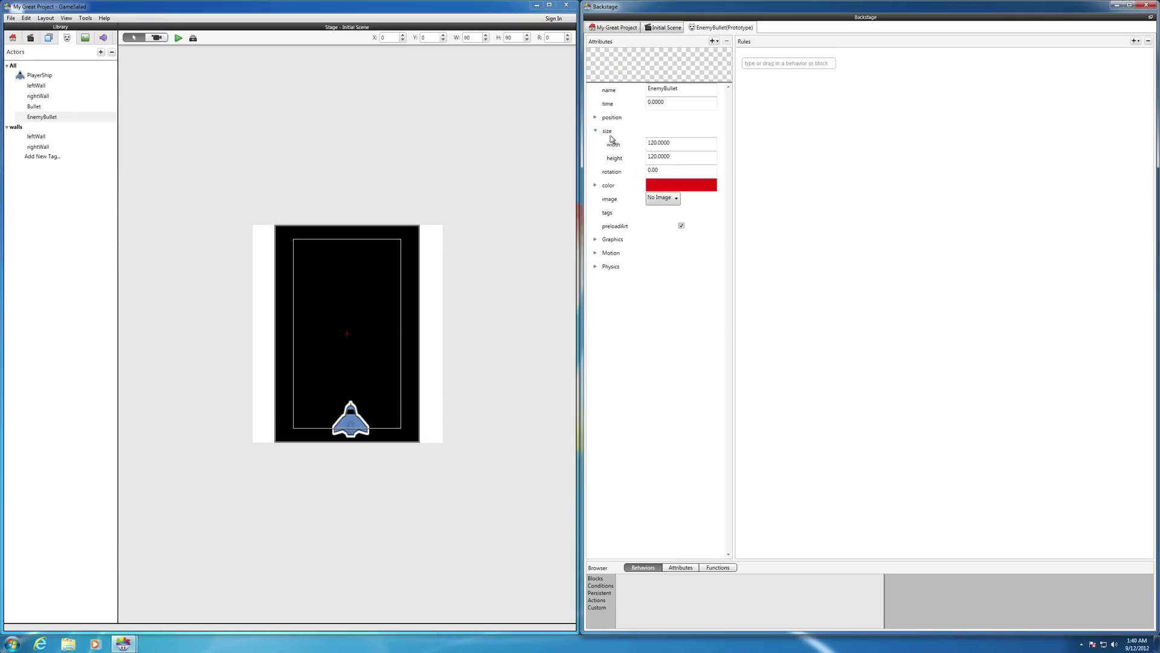
{"action": "left_click", "coordinate": [678, 142]}
{"action": "key", "text": "BackSpace"}
{"action": "key", "text": "BackSpace"}
{"action": "key", "text": "BackSpace"}
{"action": "key", "text": "BackSpace"}
{"action": "key", "text": "BackSpace"}
{"action": "key", "text": "BackSpace"}
{"action": "key", "text": "BackSpace"}
{"action": "key", "text": "BackSpace"}
{"action": "type", "text": "2"}
{"action": "left_click", "coordinate": [680, 156]}
{"action": "key", "text": "BackSpace"}
{"action": "key", "text": "BackSpace"}
{"action": "key", "text": "BackSpace"}
{"action": "key", "text": "BackSpace"}
{"action": "key", "text": "BackSpace"}
{"action": "key", "text": "BackSpace"}
{"action": "key", "text": "BackSpace"}
Step: Confirm EnemyBullet's height of 12, test-place one on the stage, then delete it
{"action": "left_click", "coordinate": [683, 144]}
{"action": "left_click_drag", "start_coordinate": [48, 117], "coordinate": [353, 286]}
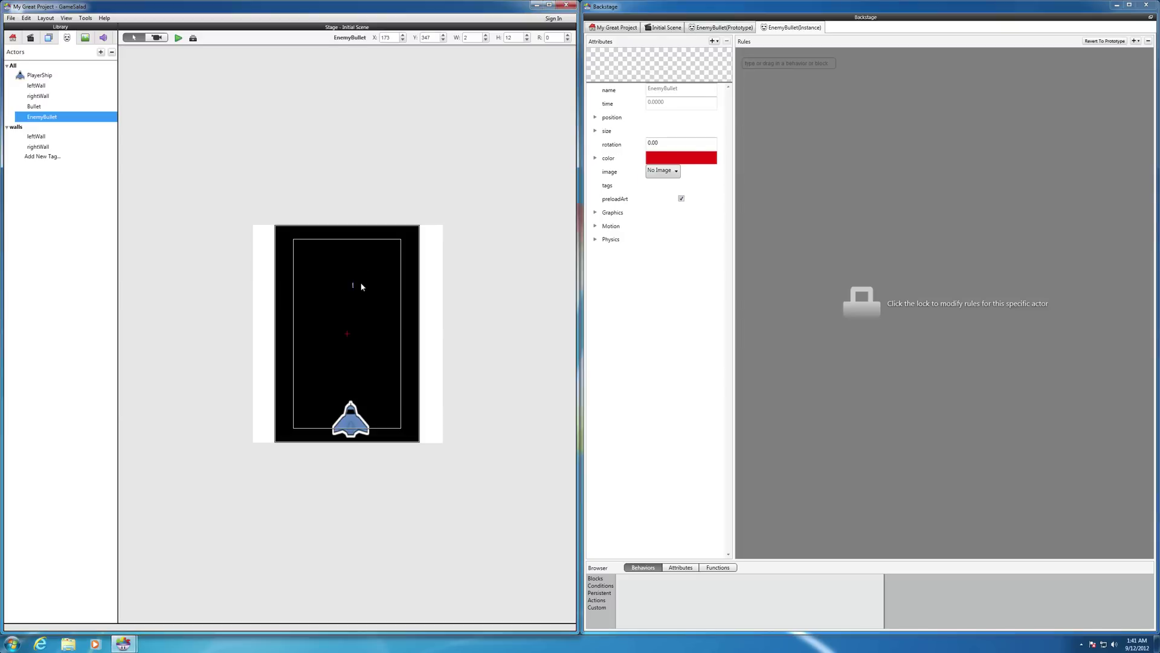
{"action": "left_click", "coordinate": [372, 321]}
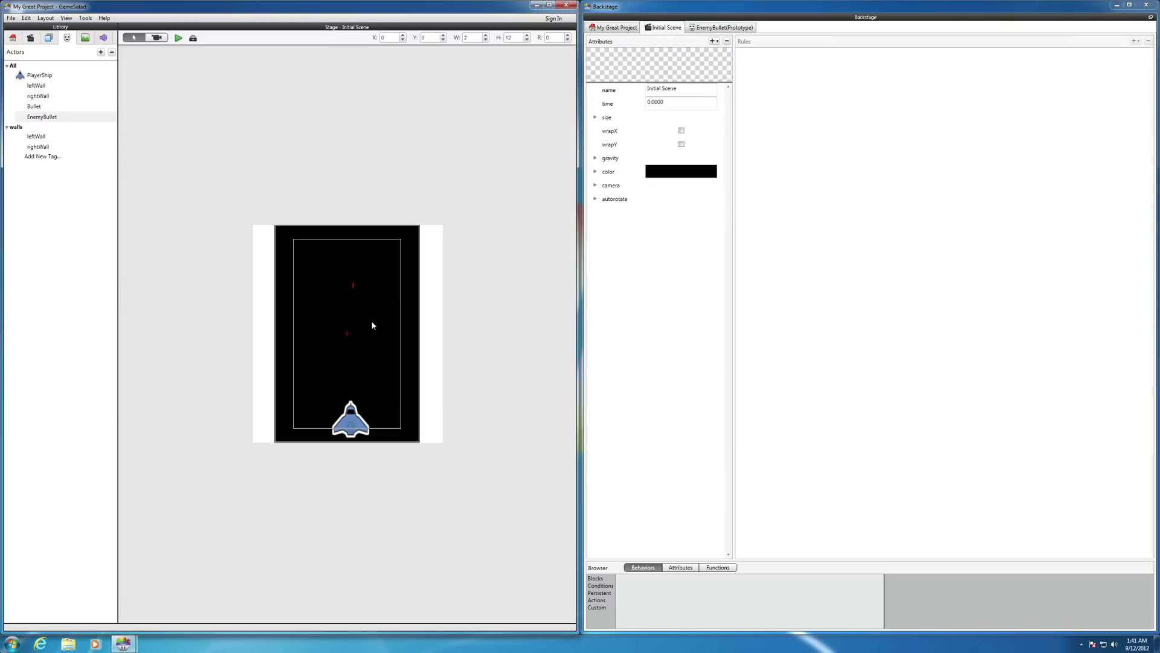
{"action": "left_click", "coordinate": [353, 287]}
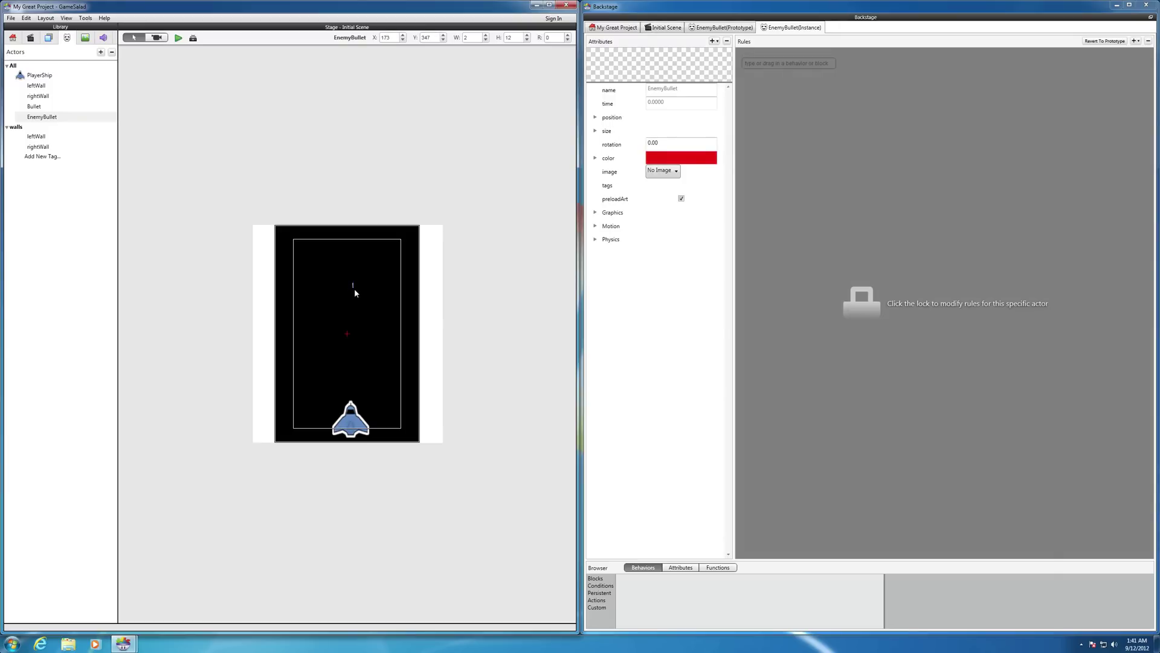
{"action": "key", "text": "Delete"}
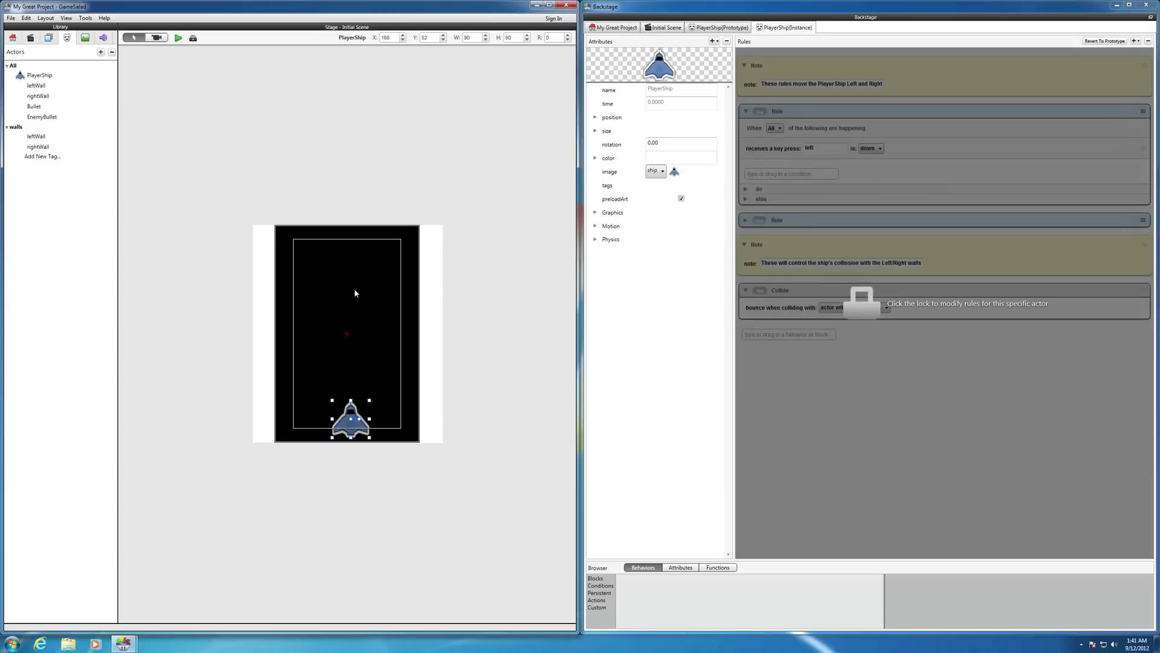